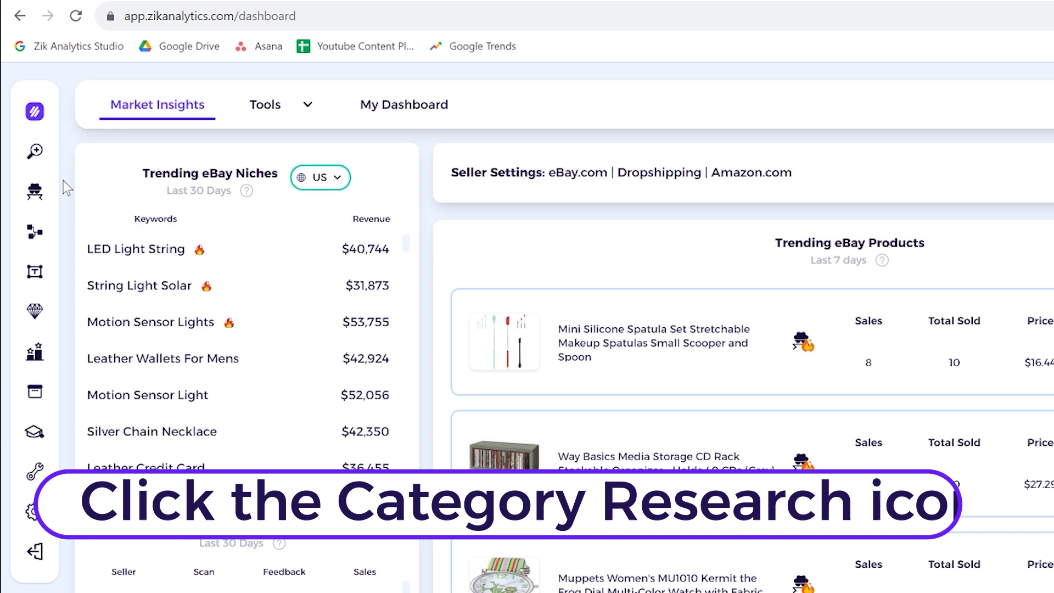
Open the Category Research page from the left sidebar icon
{"action": "left_click", "coordinate": [35, 232]}
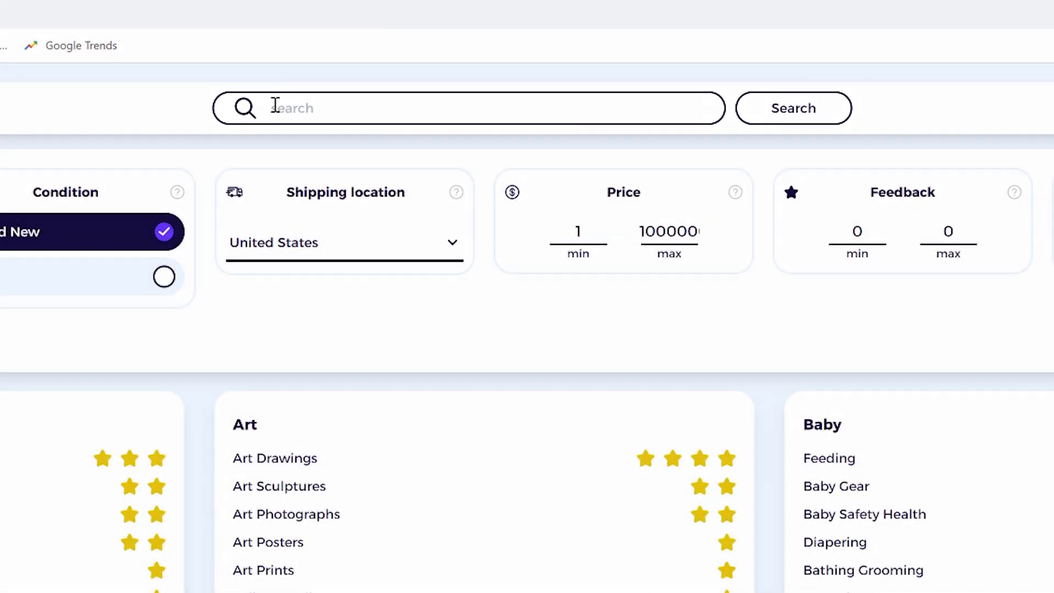
{"action": "left_click", "coordinate": [258, 59]}
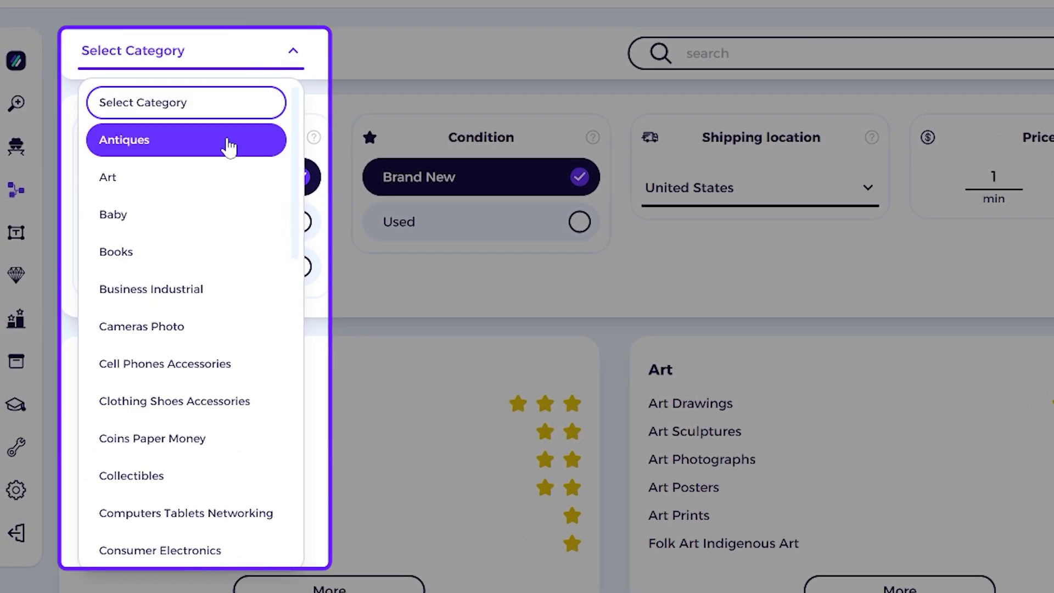
{"action": "scroll", "coordinate": [230, 181], "scroll_direction": "down", "scroll_amount": 2}
{"action": "scroll", "coordinate": [224, 244], "scroll_direction": "down", "scroll_amount": 6}
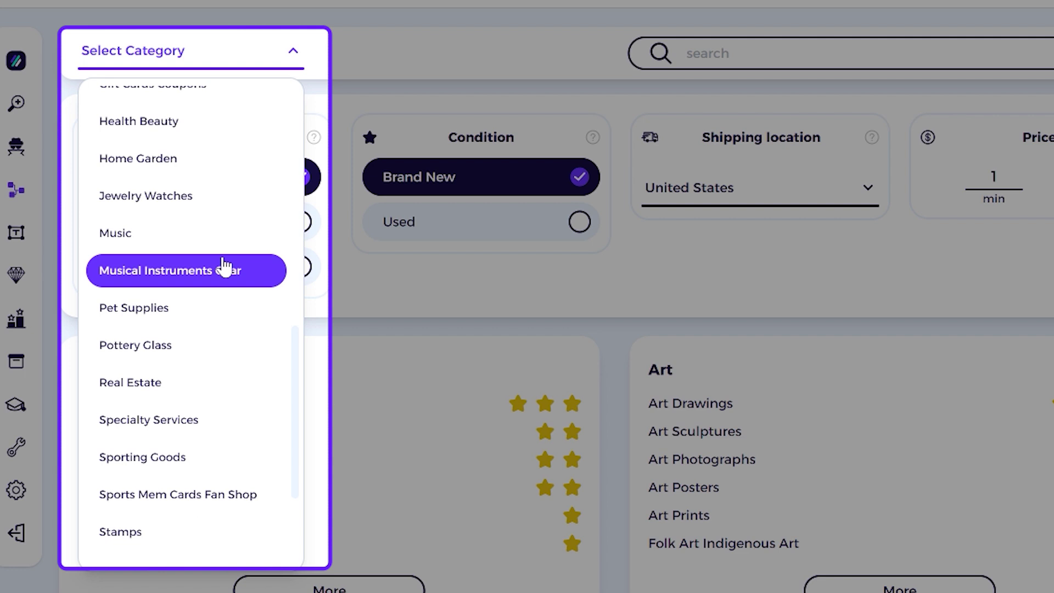
{"action": "scroll", "coordinate": [223, 266], "scroll_direction": "down", "scroll_amount": 2}
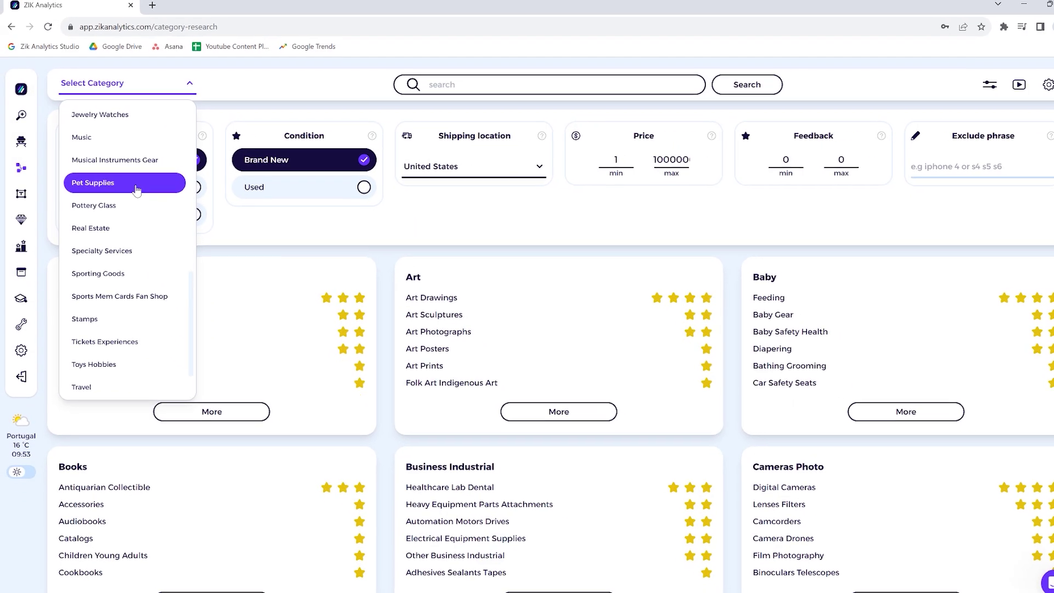
{"action": "left_click", "coordinate": [136, 183]}
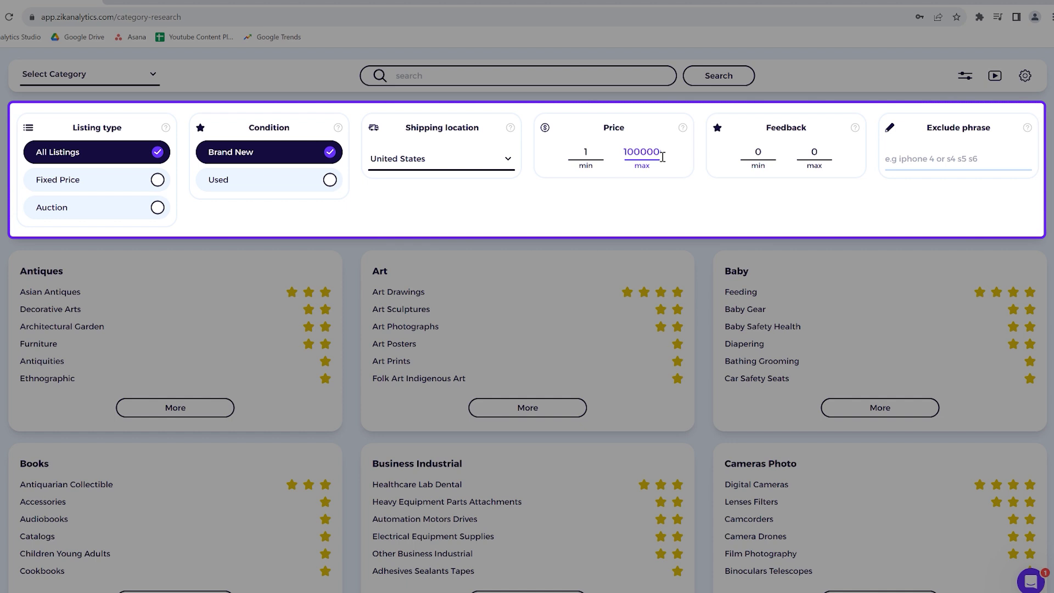
{"action": "left_click", "coordinate": [793, 165]}
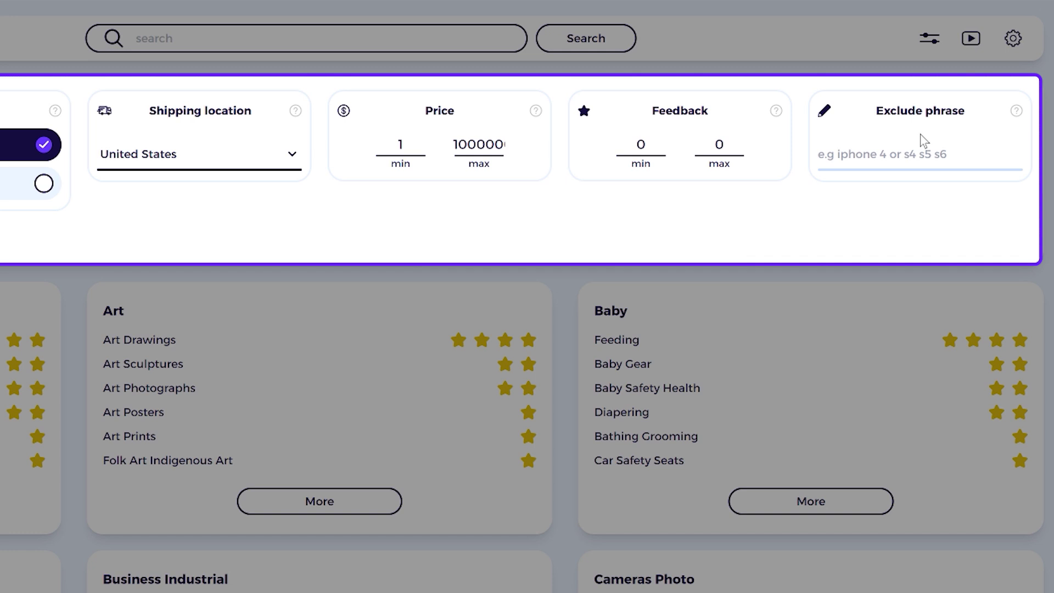
{"action": "left_click", "coordinate": [890, 145]}
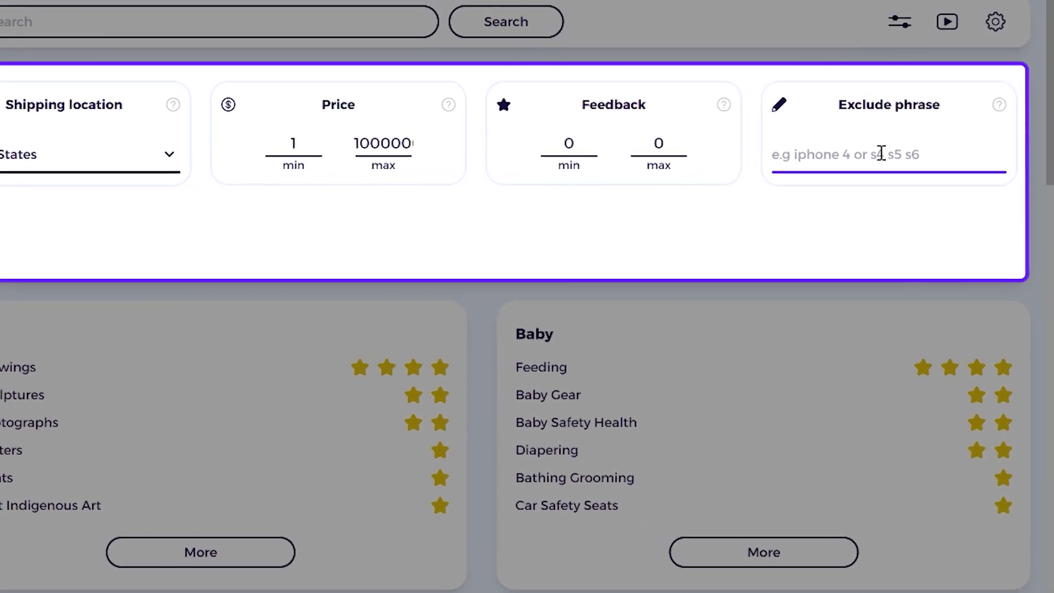
{"action": "type", "text": "iphon"}
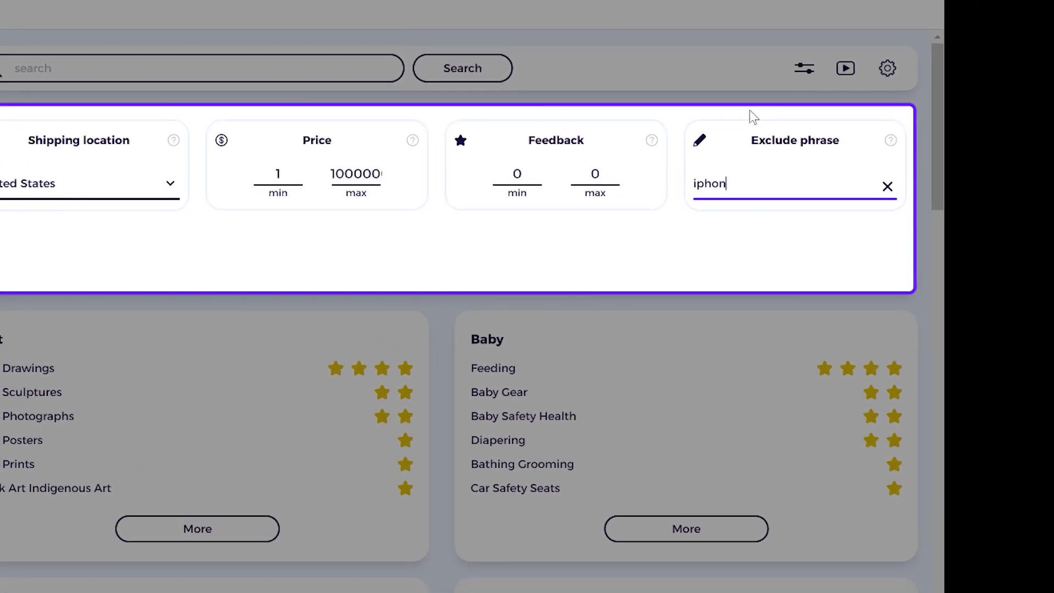
{"action": "type", "text": "e"}
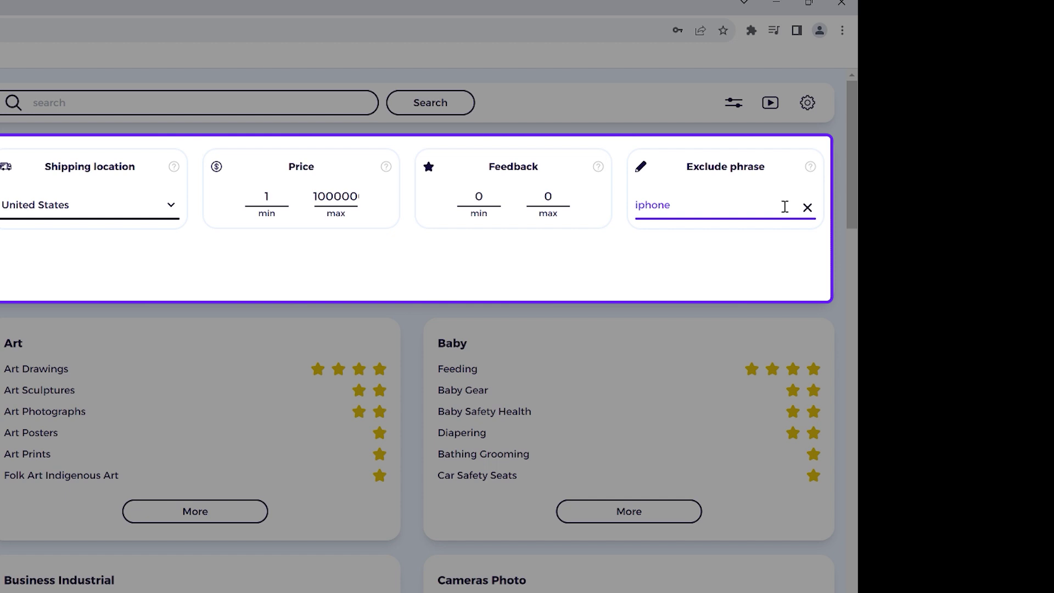
{"action": "left_click", "coordinate": [762, 299]}
{"action": "left_click", "coordinate": [536, 350]}
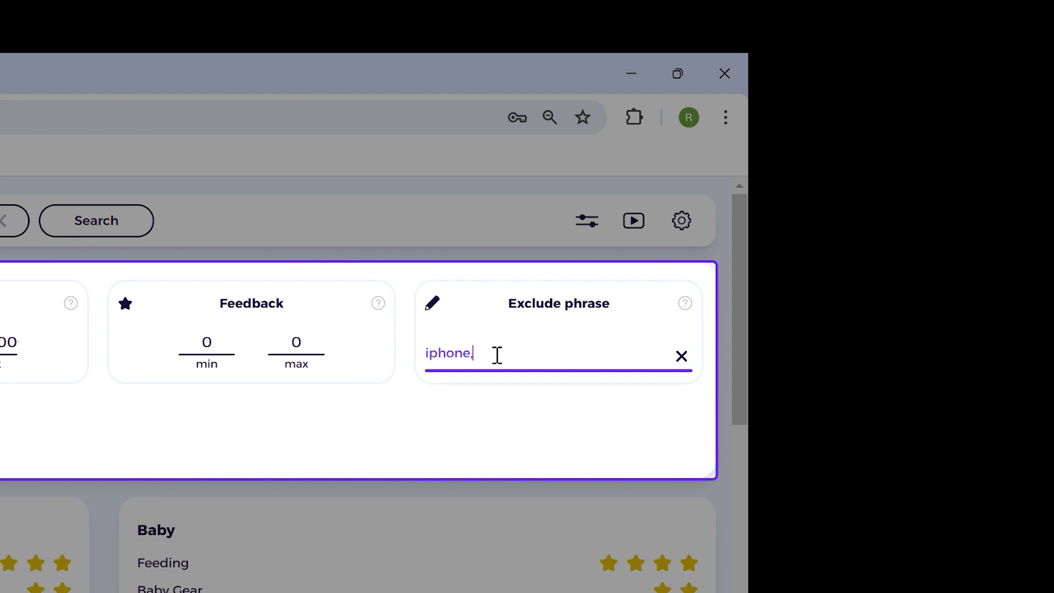
{"action": "type", "text": ", sam"}
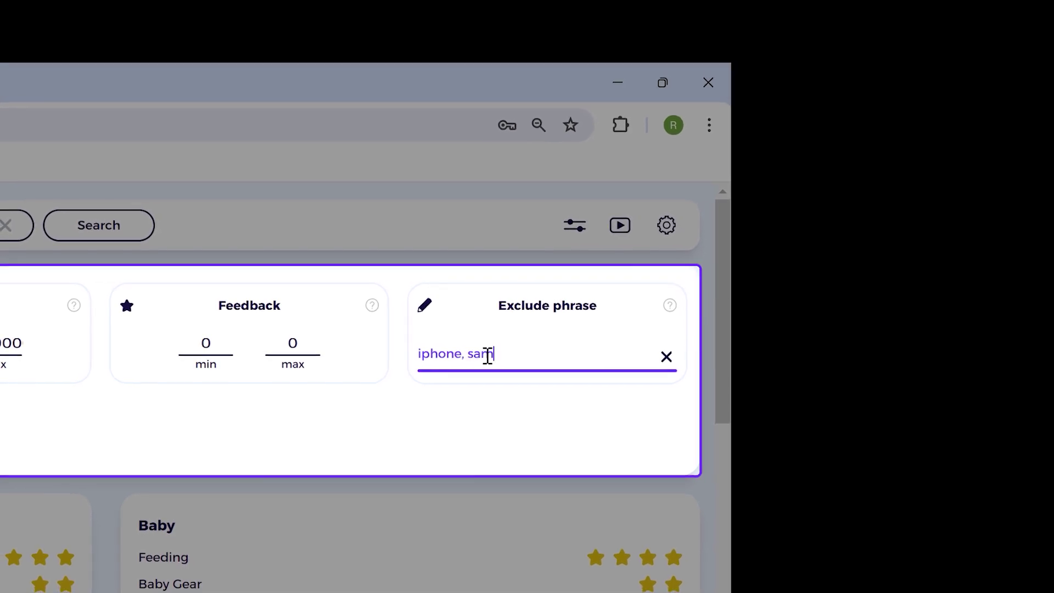
{"action": "type", "text": "sung"}
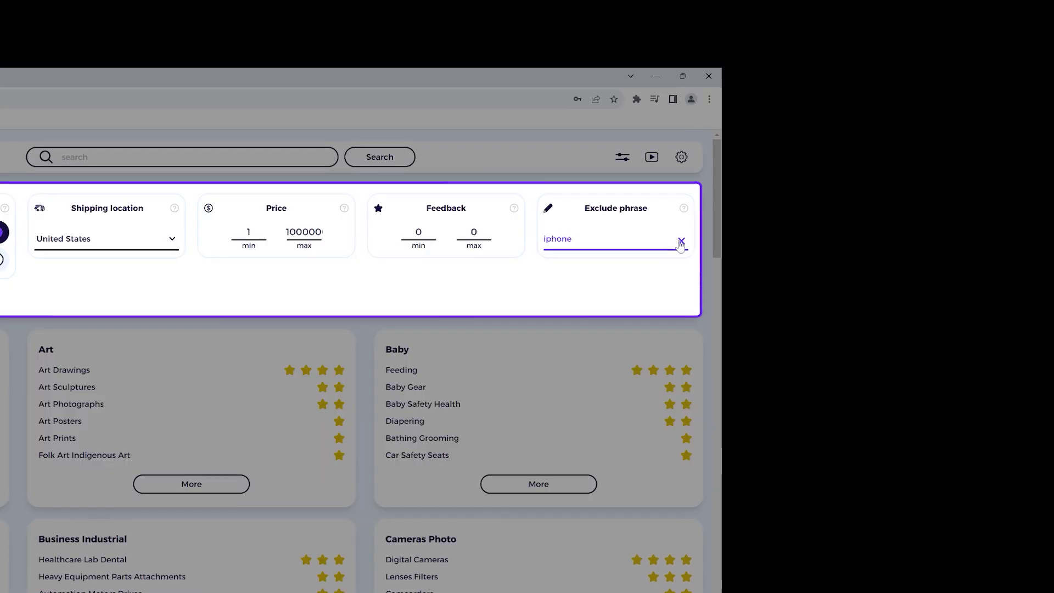
{"action": "left_click", "coordinate": [681, 241]}
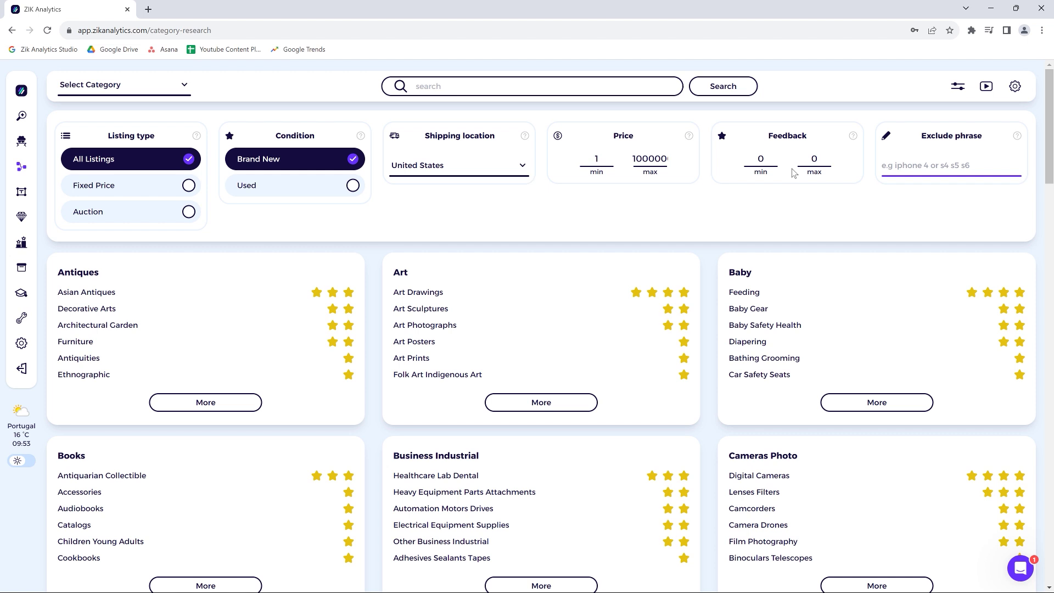
{"action": "scroll", "coordinate": [724, 191], "scroll_direction": "down", "scroll_amount": 1}
{"action": "scroll", "coordinate": [725, 191], "scroll_direction": "down", "scroll_amount": 1}
{"action": "scroll", "coordinate": [724, 191], "scroll_direction": "down", "scroll_amount": 1}
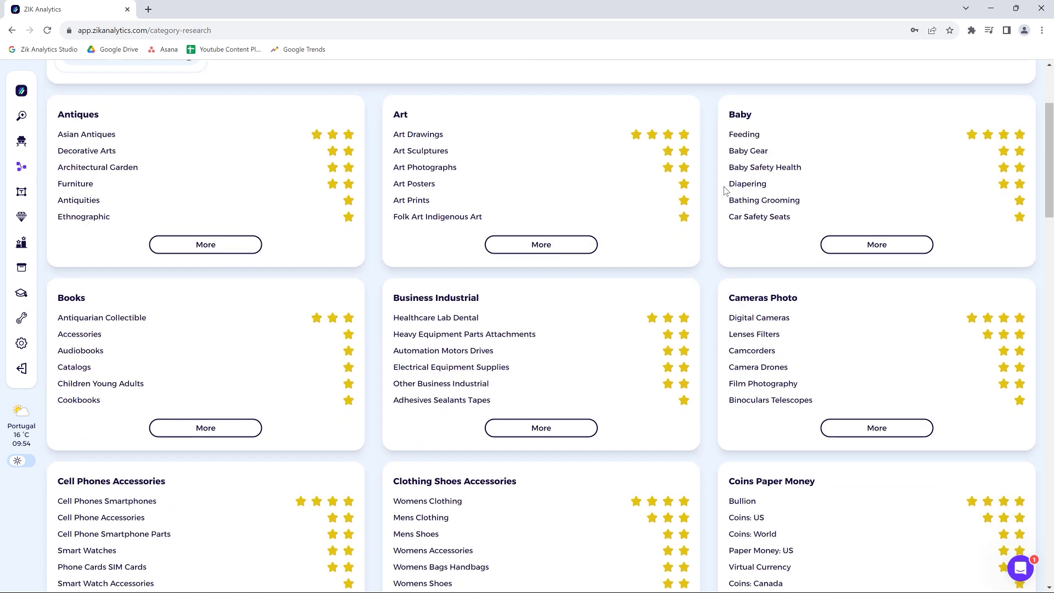
{"action": "scroll", "coordinate": [728, 189], "scroll_direction": "down", "scroll_amount": 2}
{"action": "scroll", "coordinate": [727, 189], "scroll_direction": "down", "scroll_amount": 2}
{"action": "scroll", "coordinate": [618, 130], "scroll_direction": "up", "scroll_amount": 5}
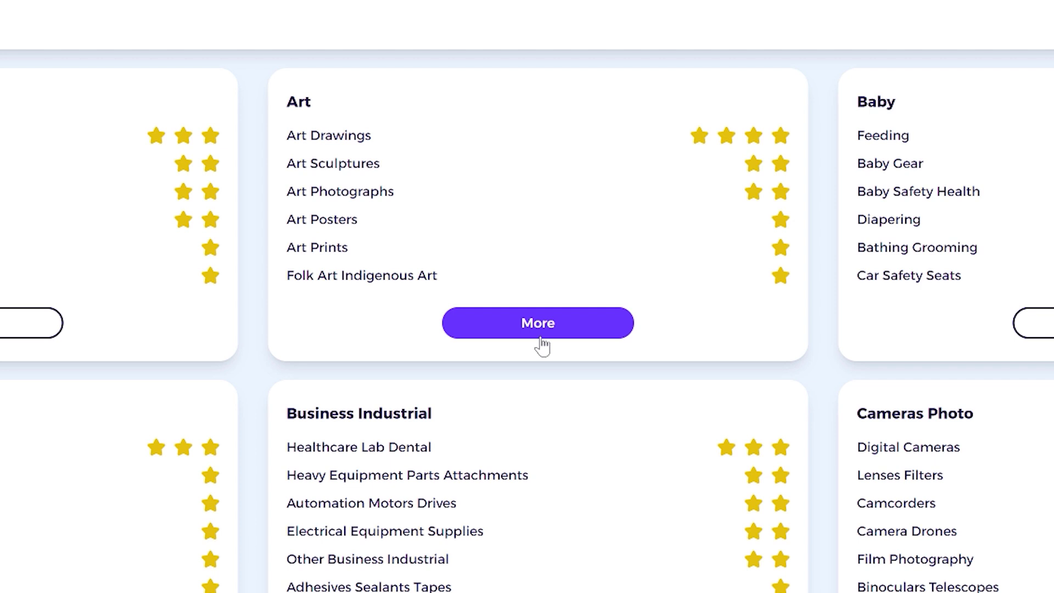
Show the remaining Art subcategories using the card's More link
{"action": "left_click", "coordinate": [540, 326]}
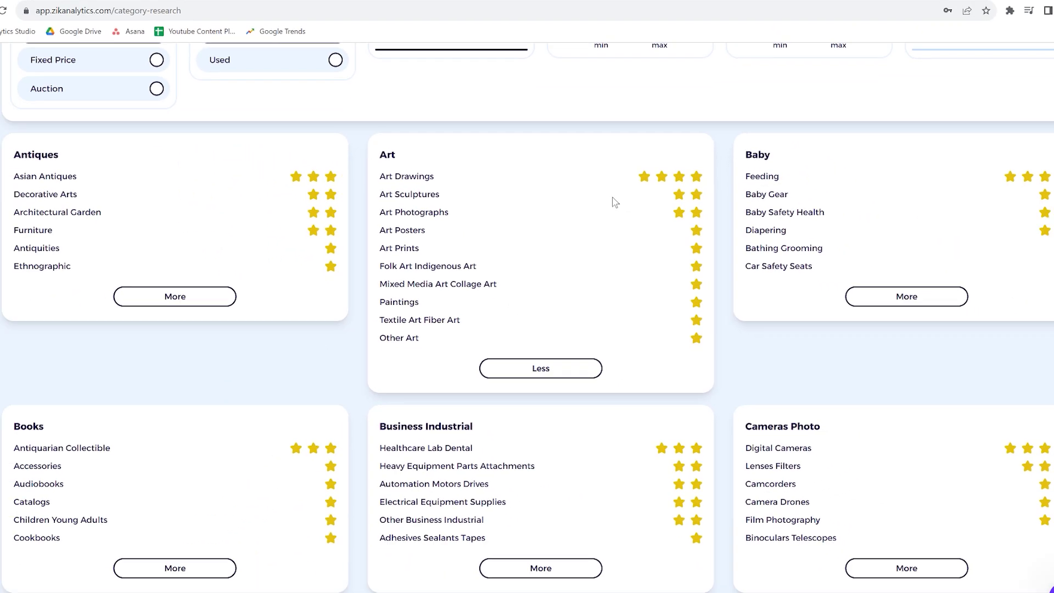
{"action": "scroll", "coordinate": [606, 205], "scroll_direction": "down", "scroll_amount": 1}
{"action": "scroll", "coordinate": [607, 205], "scroll_direction": "down", "scroll_amount": 1}
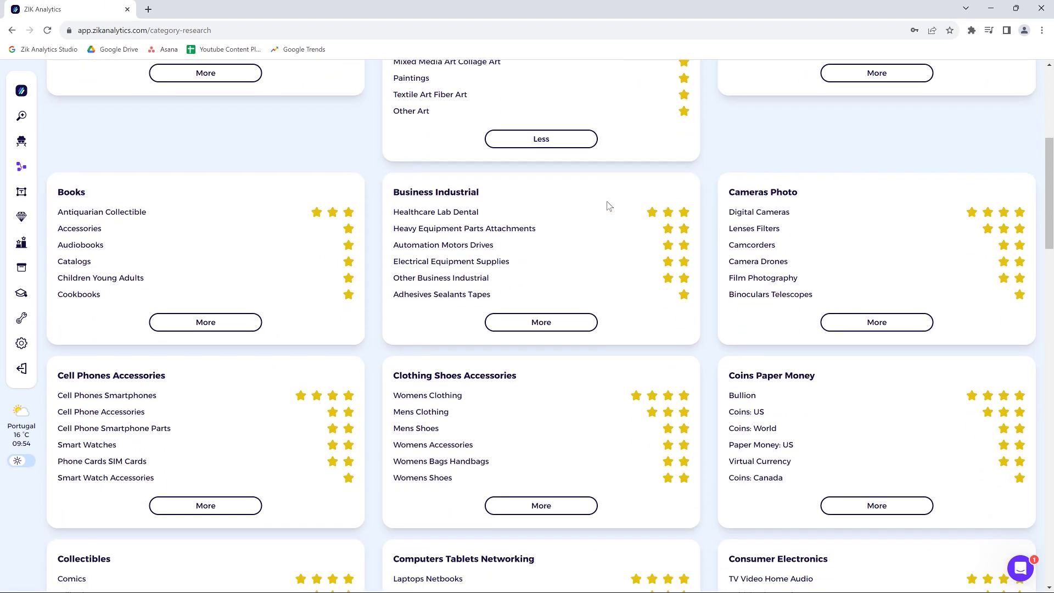
{"action": "scroll", "coordinate": [608, 205], "scroll_direction": "down", "scroll_amount": 1}
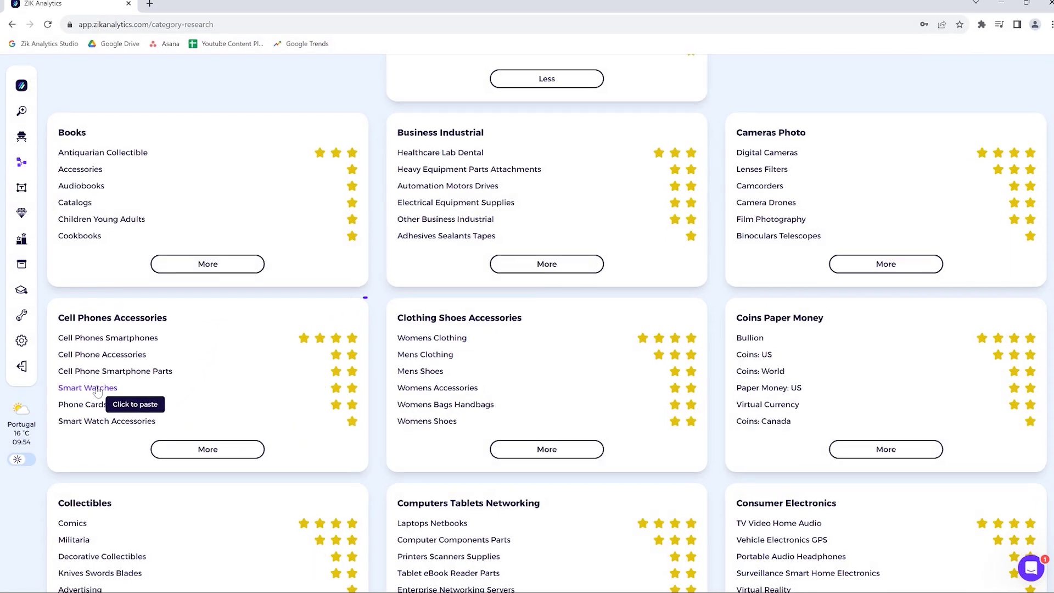
Choose Smart Watches from the Cell Phones Accessories card as the search subcategory
{"action": "left_click", "coordinate": [106, 372]}
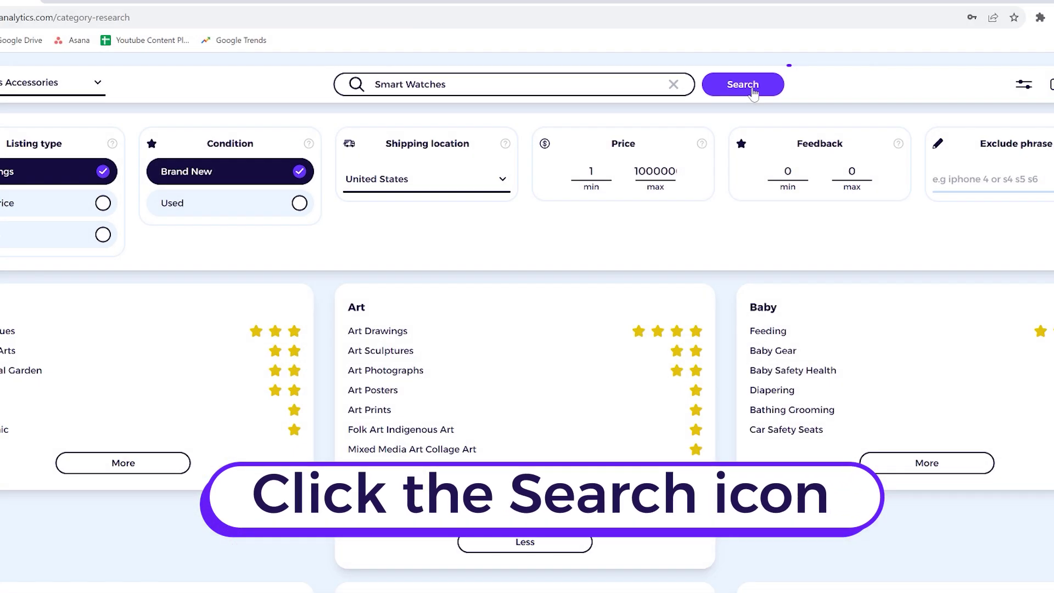
Run the Smart Watches research and highlight its 100% sell-through rate
{"action": "left_click", "coordinate": [807, 88]}
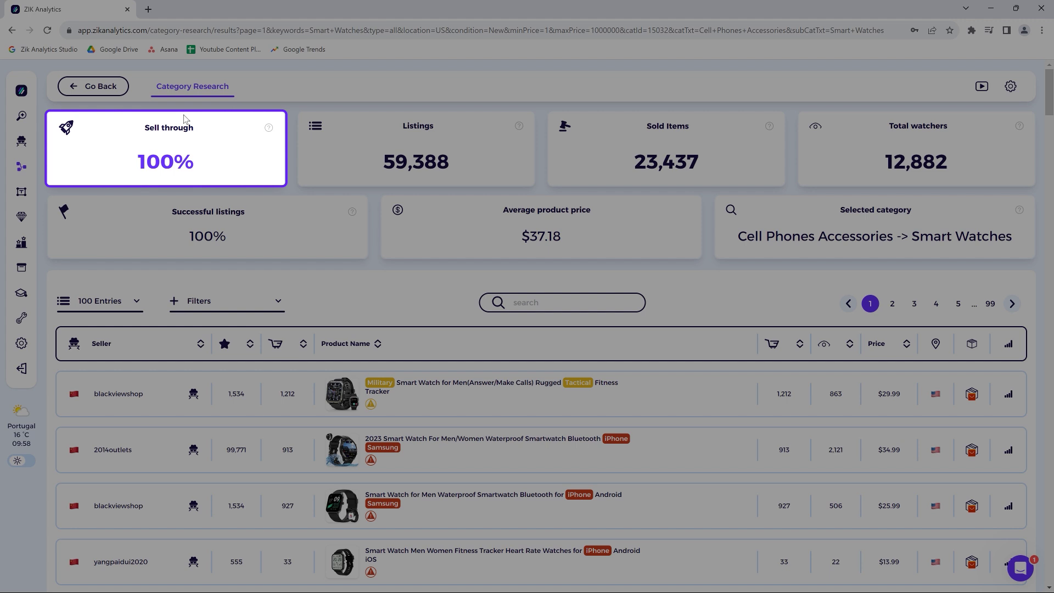
{"action": "left_click_drag", "start_coordinate": [144, 127], "coordinate": [206, 168]}
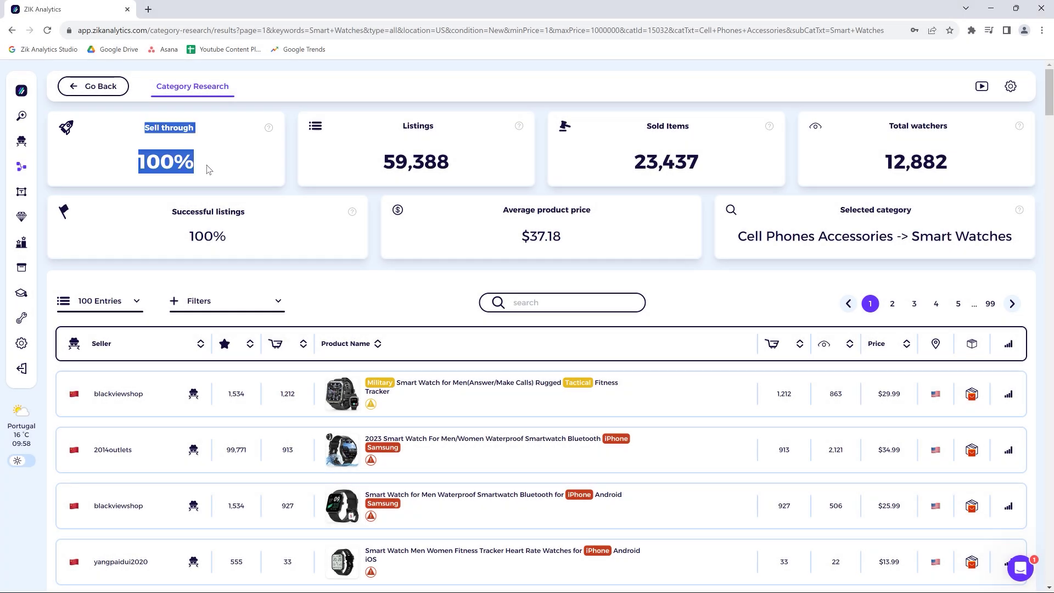
{"action": "left_click", "coordinate": [253, 191]}
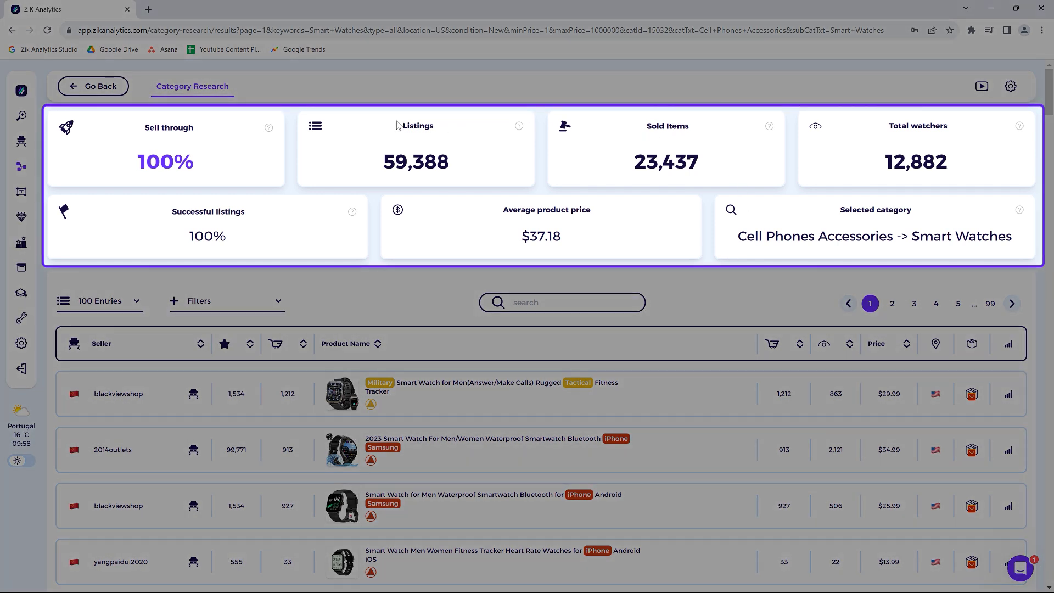
Highlight the 23,437 sold items and 12,882 total watchers figures
{"action": "left_click_drag", "start_coordinate": [644, 142], "coordinate": [720, 172]}
{"action": "left_click", "coordinate": [860, 139]}
{"action": "left_click_drag", "start_coordinate": [861, 139], "coordinate": [947, 174]}
{"action": "left_click", "coordinate": [847, 173]}
{"action": "scroll", "coordinate": [438, 322], "scroll_direction": "down", "scroll_amount": 5}
{"action": "scroll", "coordinate": [438, 325], "scroll_direction": "up", "scroll_amount": 5}
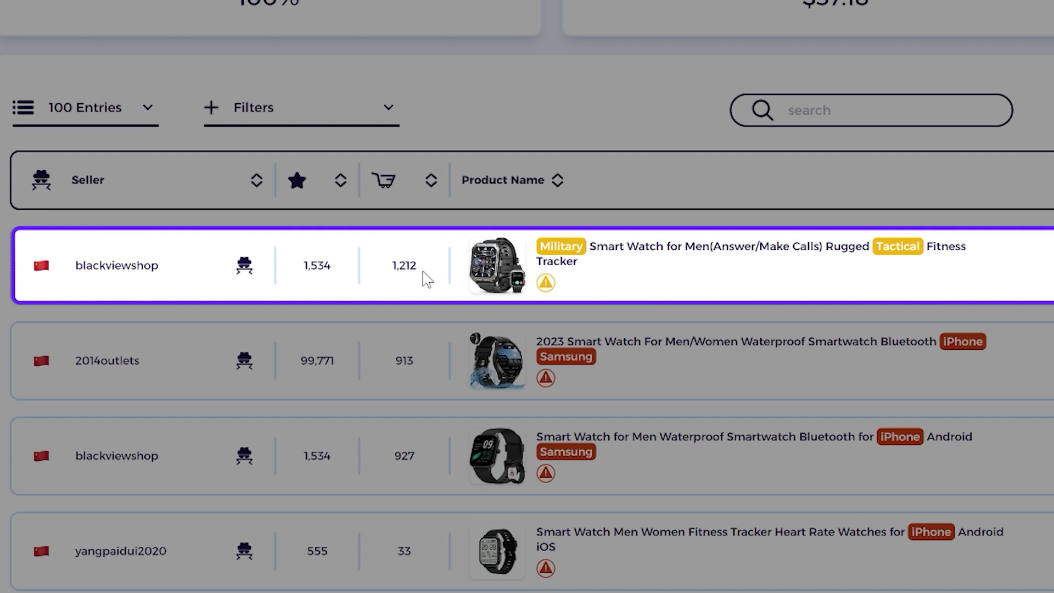
{"action": "mouse_move", "coordinate": [342, 394]}
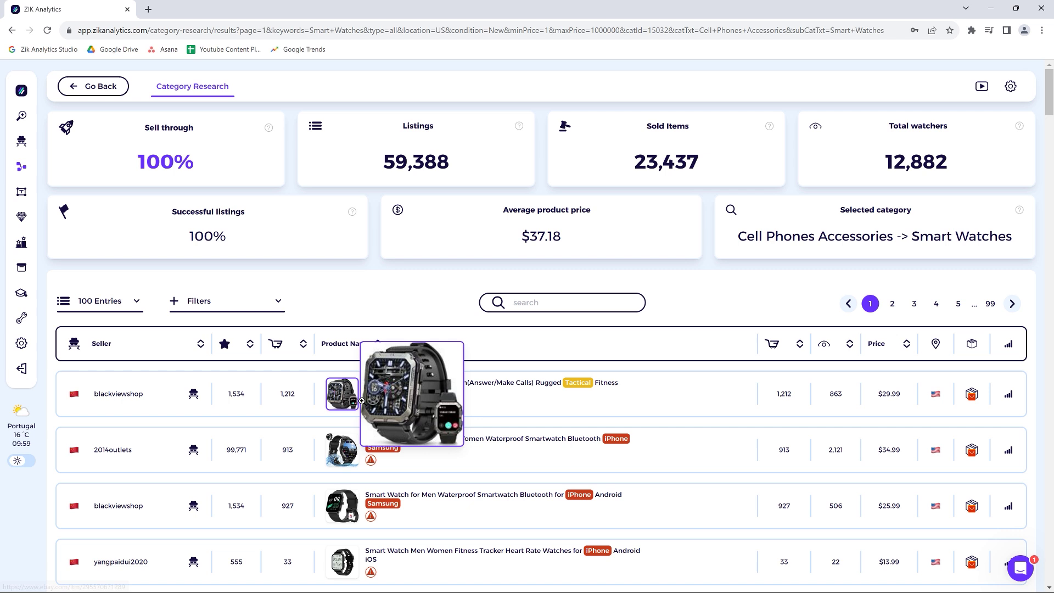
{"action": "scroll", "coordinate": [362, 401], "scroll_direction": "down", "scroll_amount": 2}
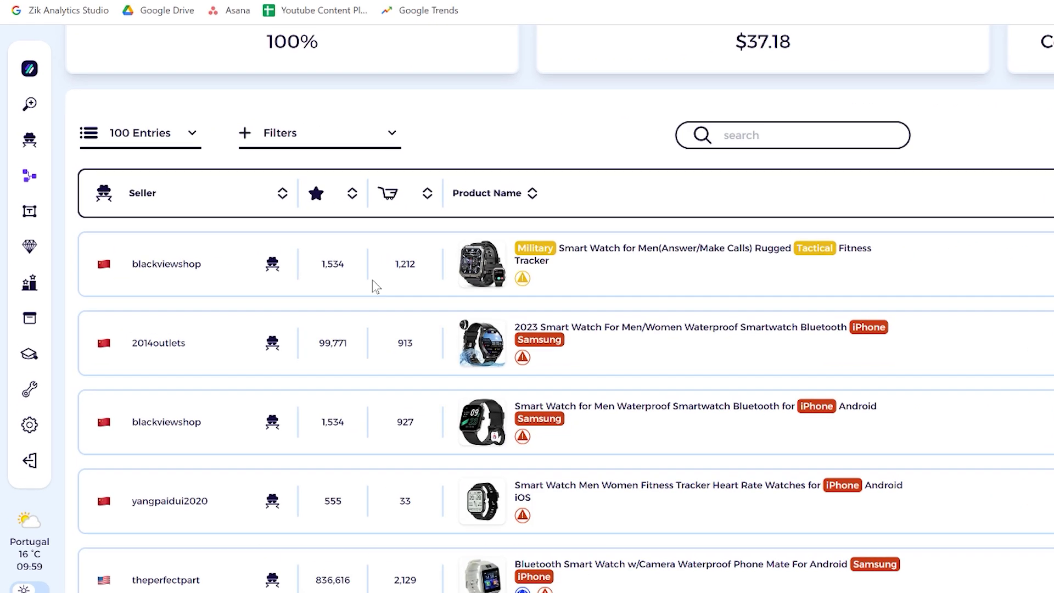
Turn on Dropshippers Only and Exclude VeRO in the Filters dropdown
{"action": "left_click", "coordinate": [243, 140]}
{"action": "left_click", "coordinate": [418, 198]}
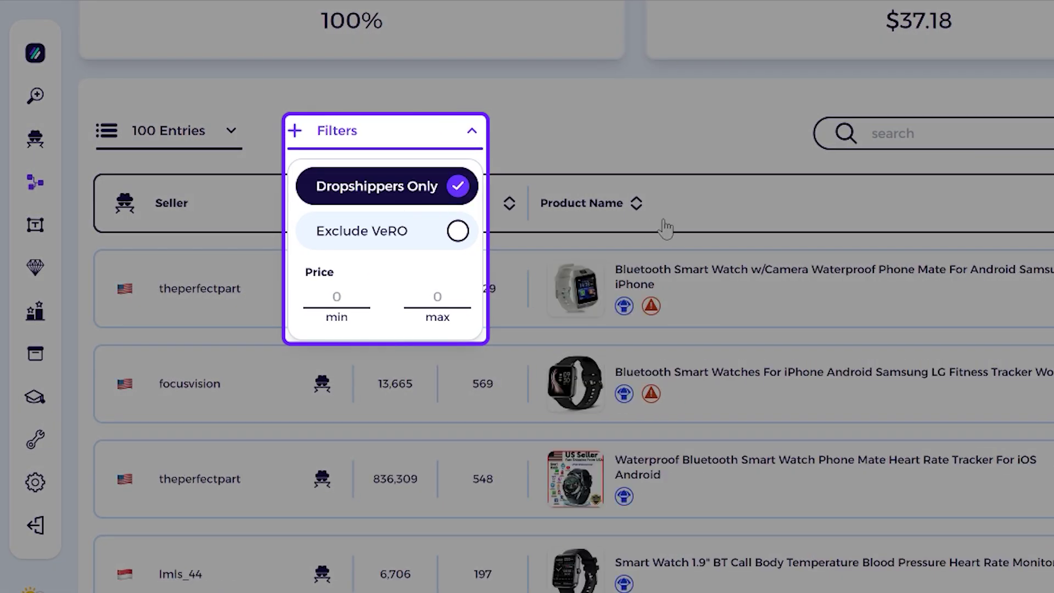
{"action": "left_click", "coordinate": [458, 232]}
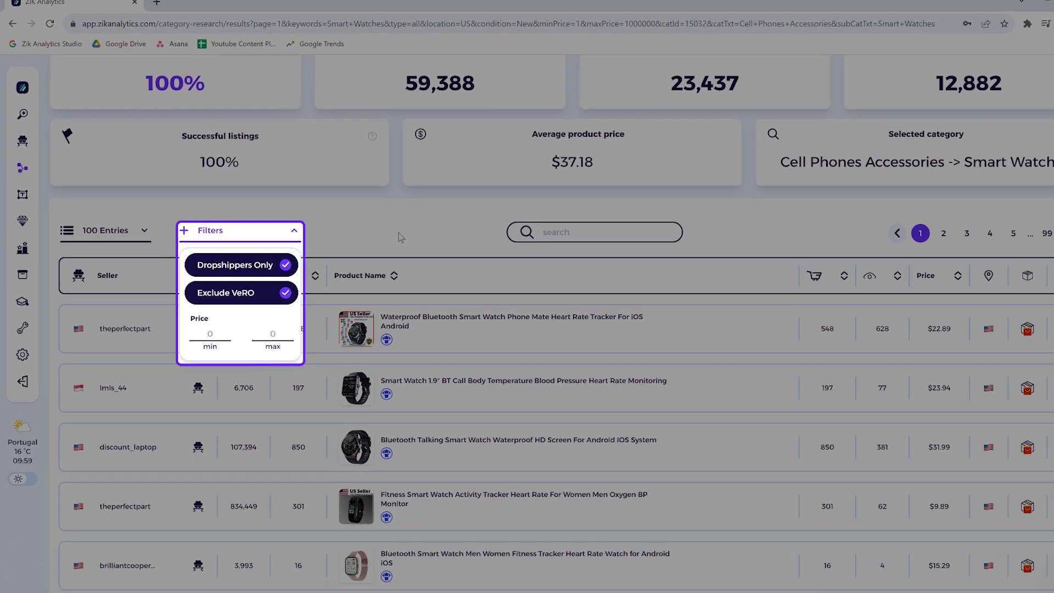
{"action": "left_click", "coordinate": [398, 237]}
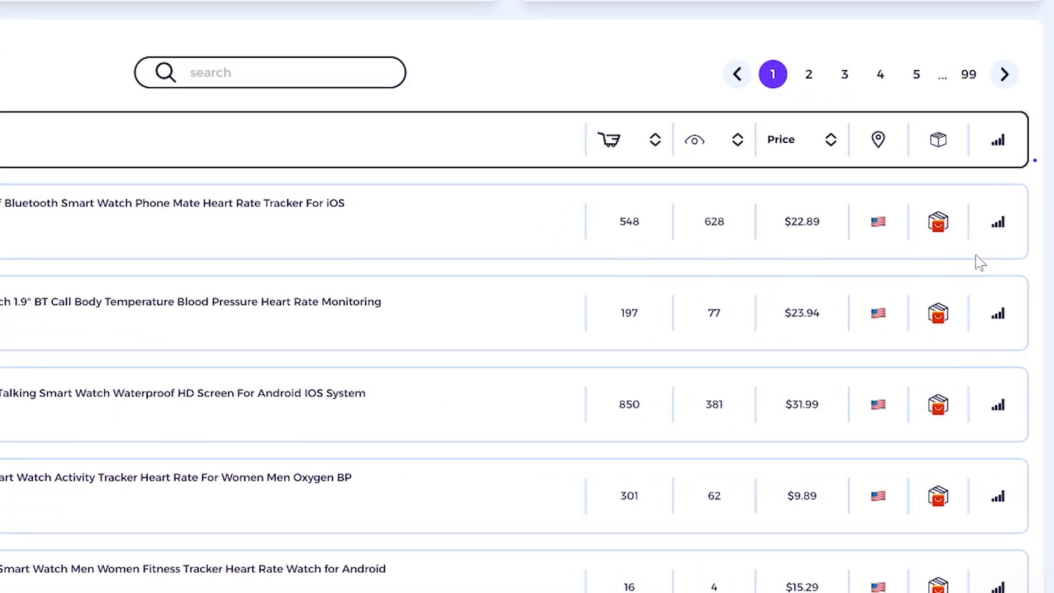